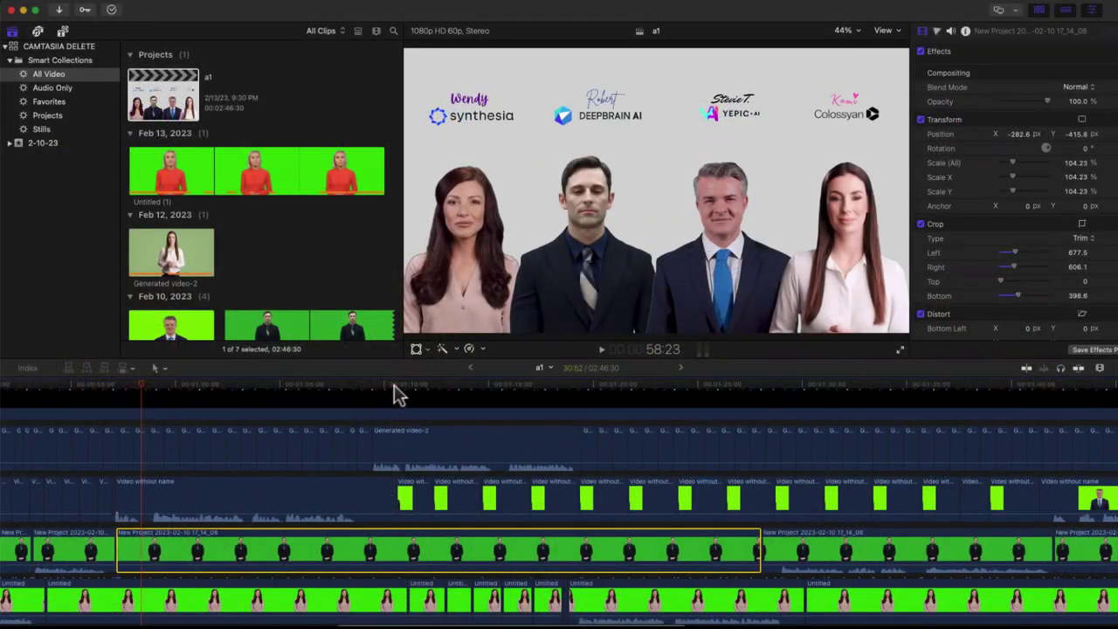
Move the playhead ahead to about 1:11 in the AI panel-discussion edit
left_click(408, 391)
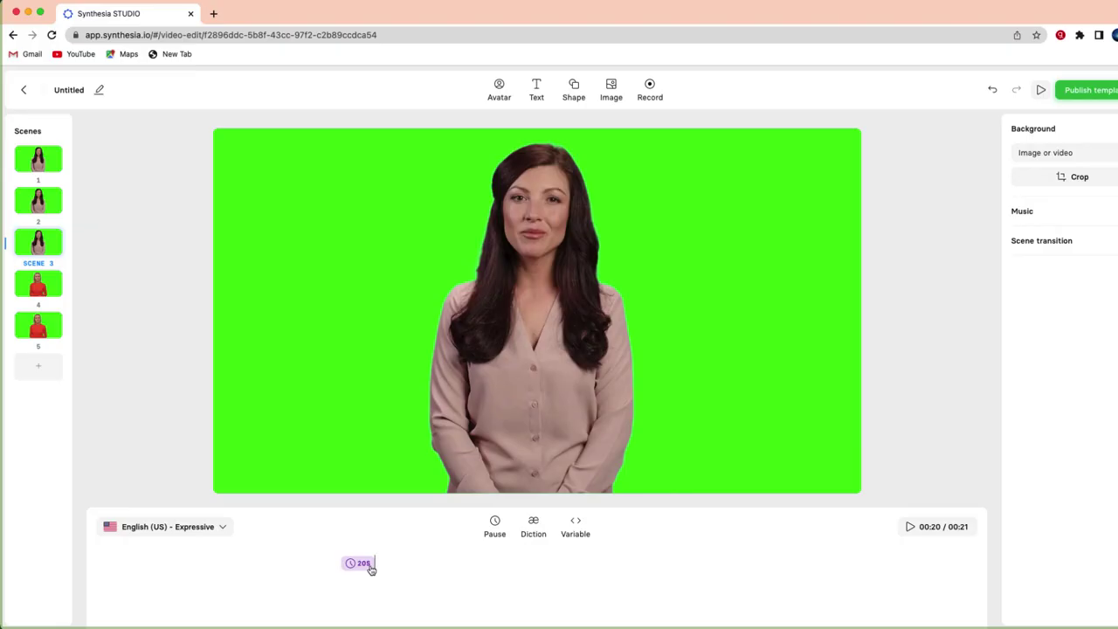
Show scene 4 with the red-shirted presenter and her introduction script
left_click(38, 293)
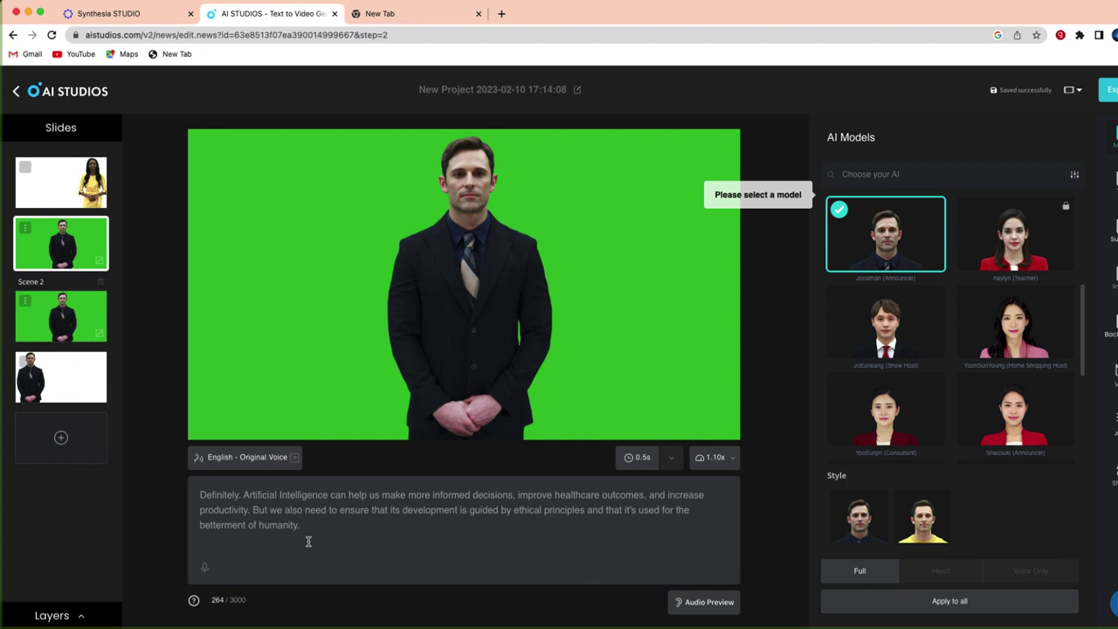
Switch to slide 3, whose script contains only 55.5
left_click(73, 304)
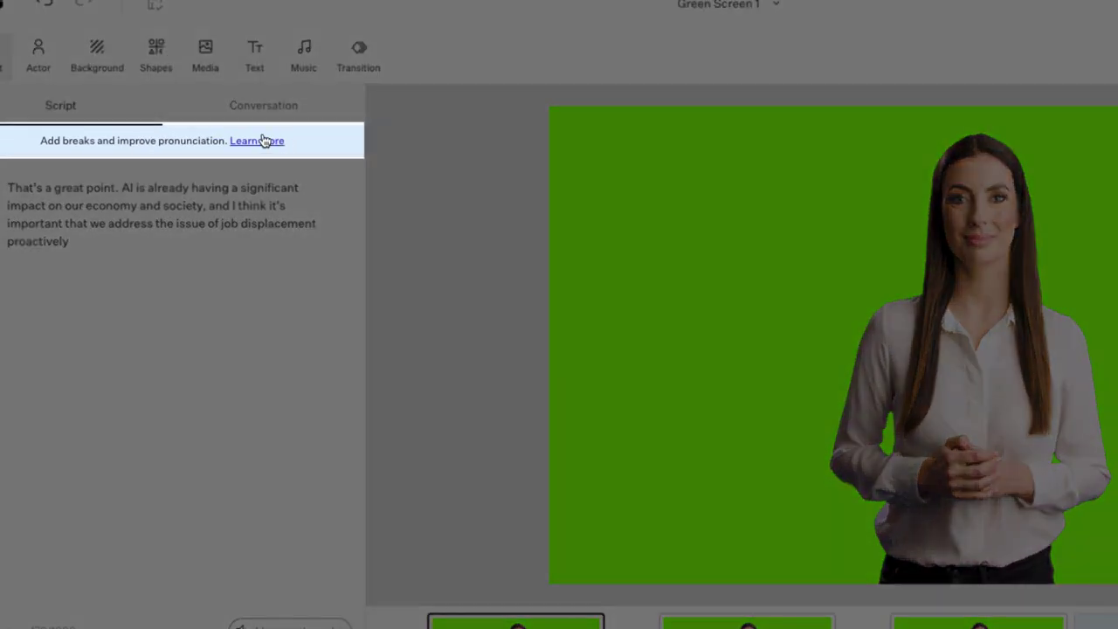
Open the 'Learn more' guide on adding breaks and improving pronunciation in a new tab
left_click(270, 142)
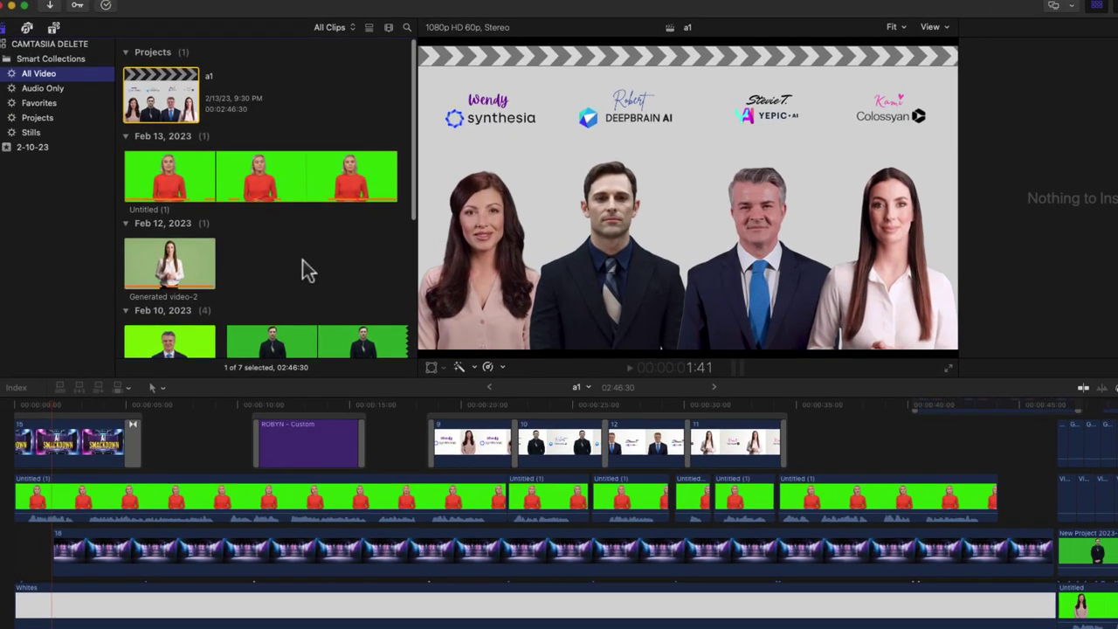
scroll(308, 269, "down", 5)
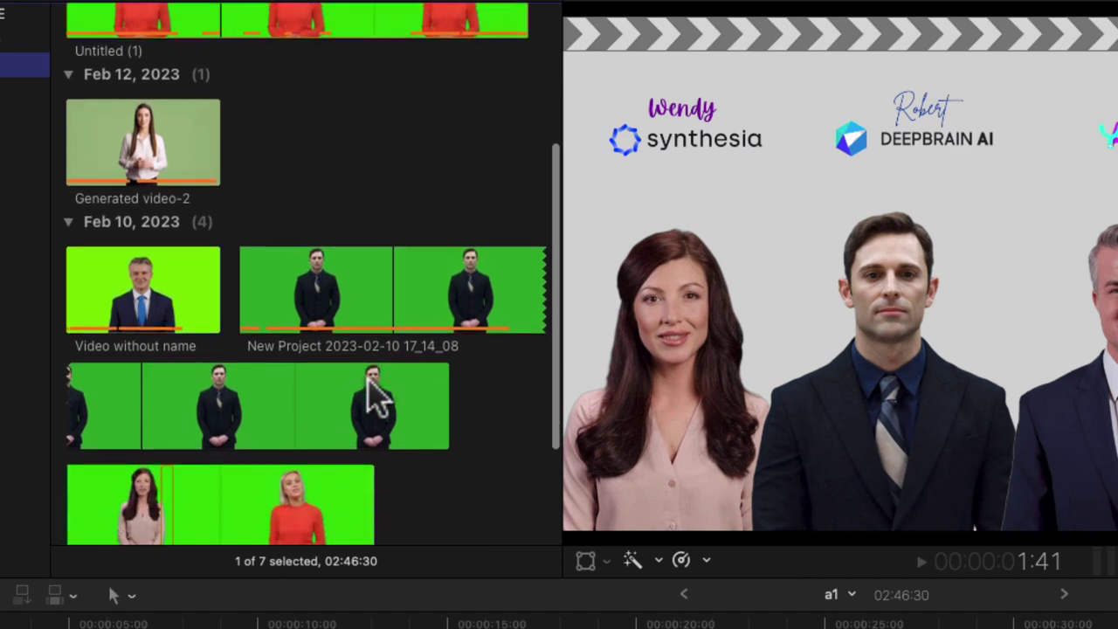
scroll(376, 400, "down", 5)
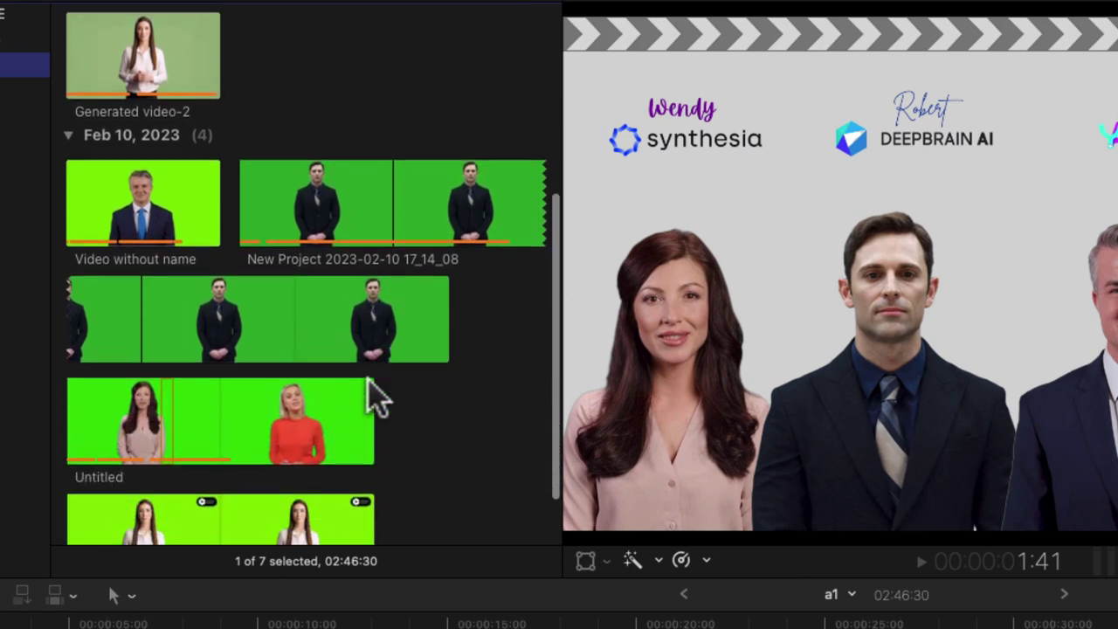
scroll(376, 401, "up", 8)
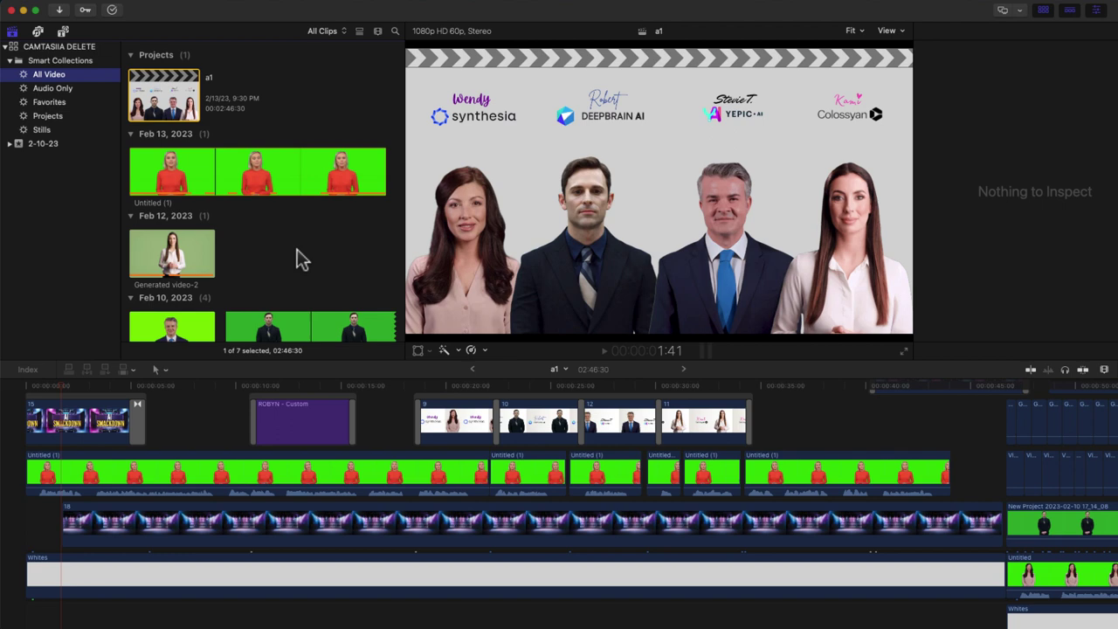
scroll(160, 410, "up", 2)
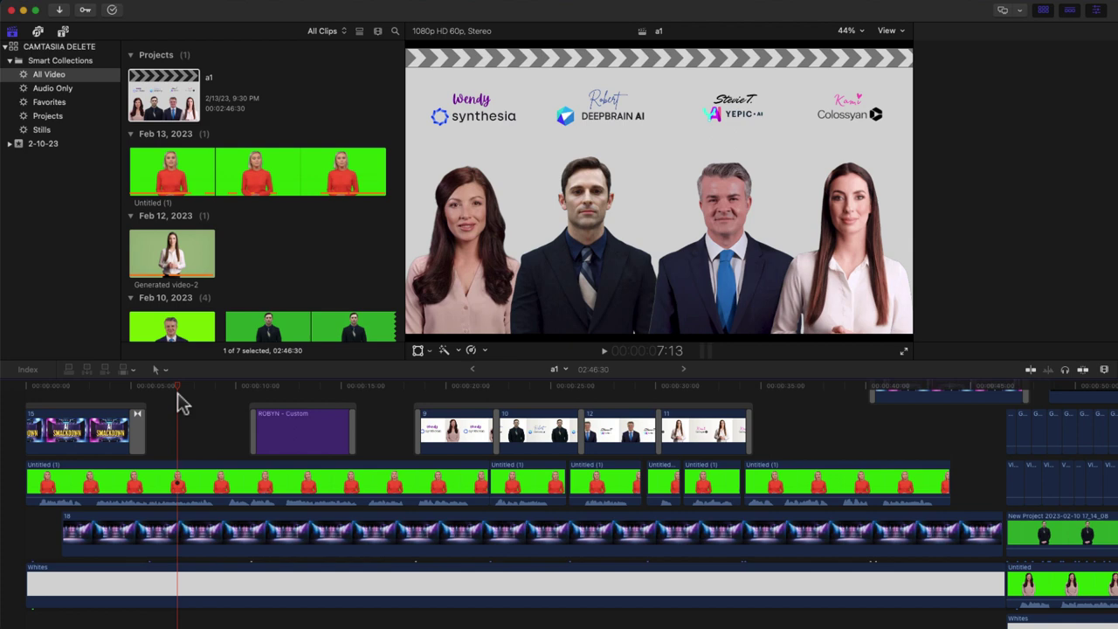
Select the Untitled (1) presenter clip and scrub from the AI SMACKDOWN title to her introduction
left_click(184, 496)
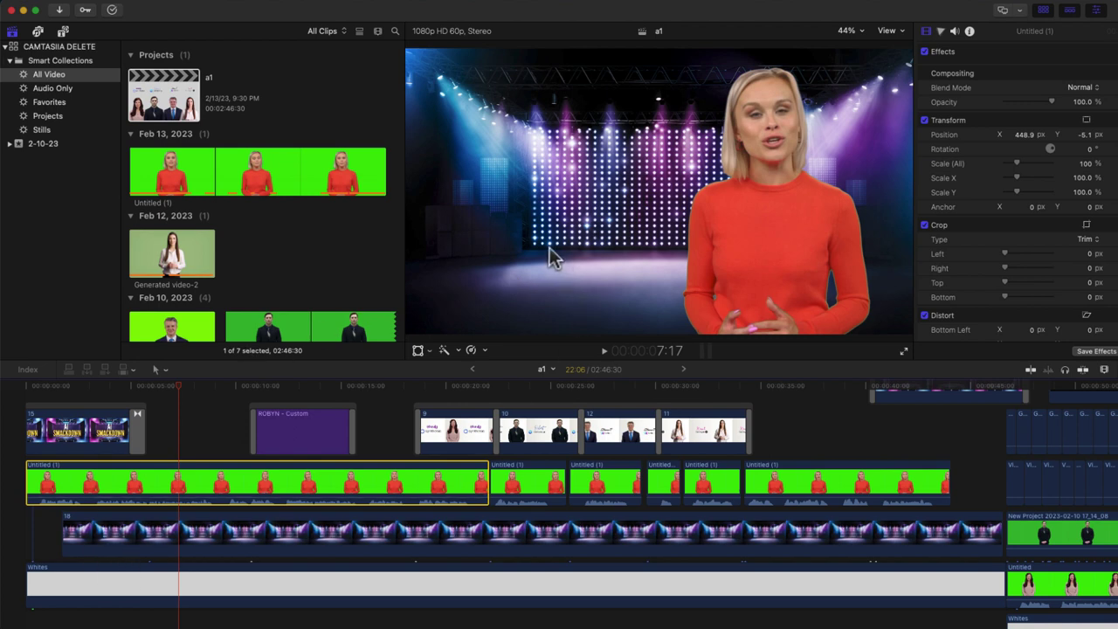
left_click_drag(178, 386, 90, 395)
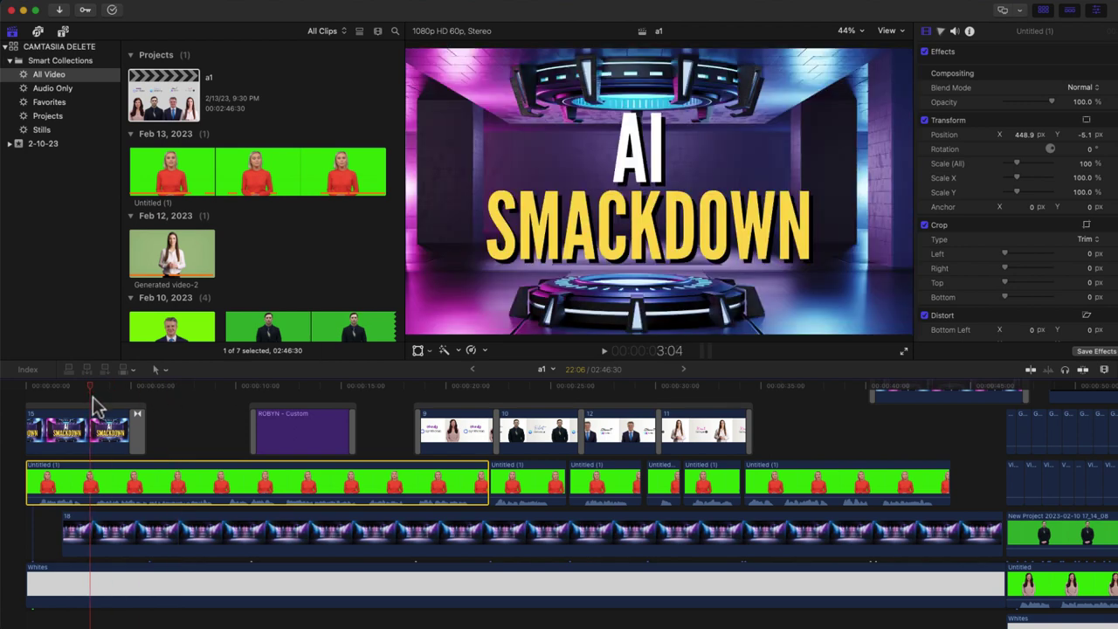
left_click_drag(95, 404, 803, 471)
Move the playhead to the AI IN MANUFACTURING title
scroll(803, 472, "right", 10)
scroll(804, 471, "up", 4)
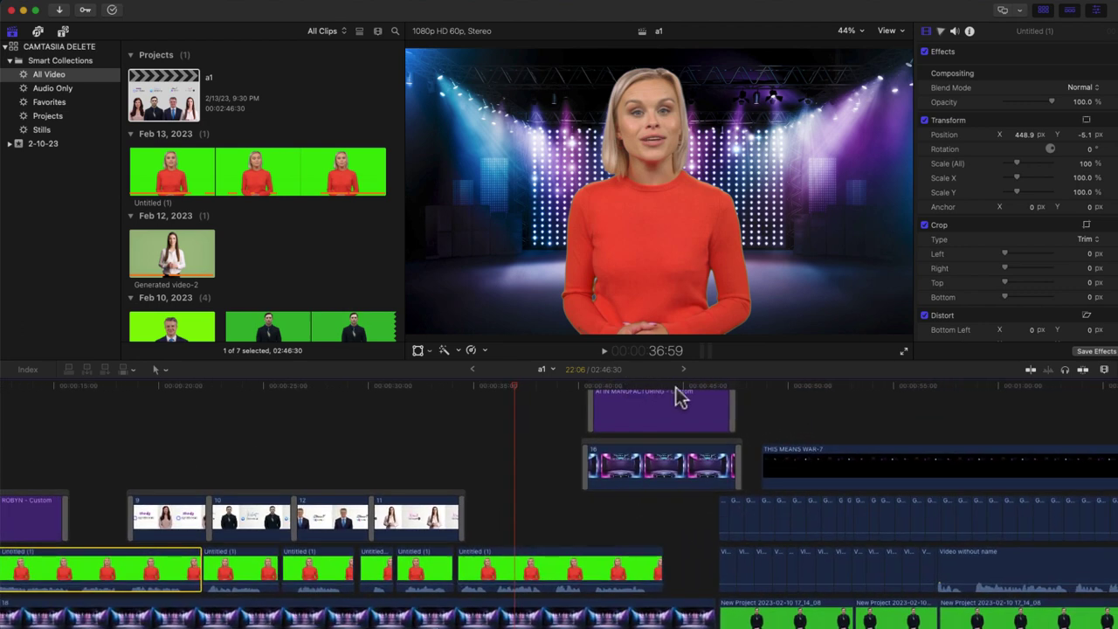
left_click_drag(674, 388, 703, 395)
scroll(699, 393, "right", 10)
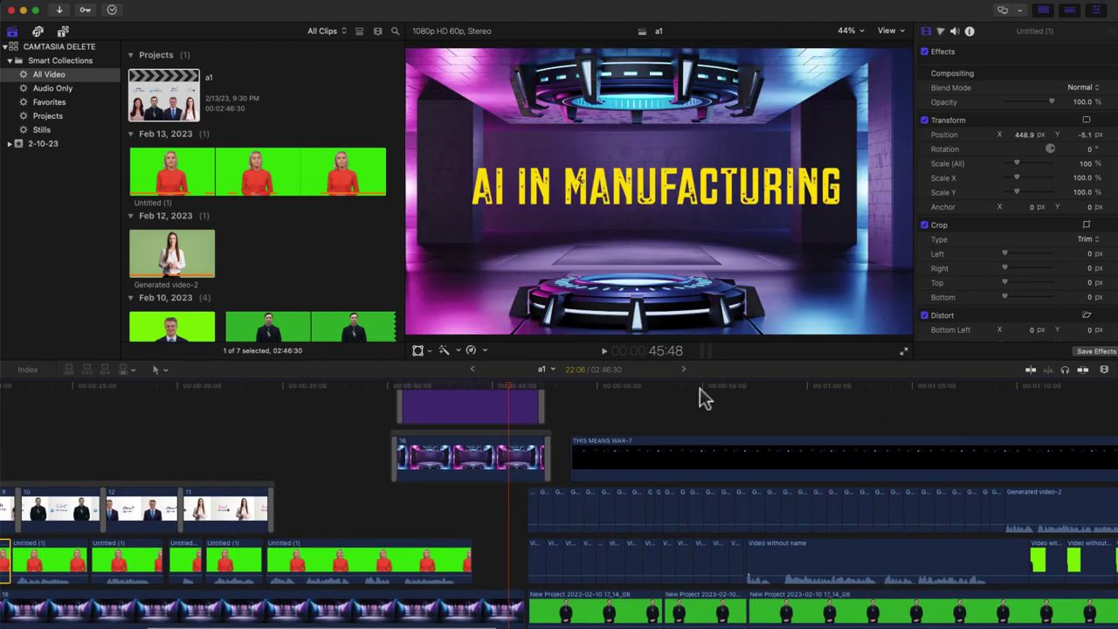
scroll(700, 393, "down", 2)
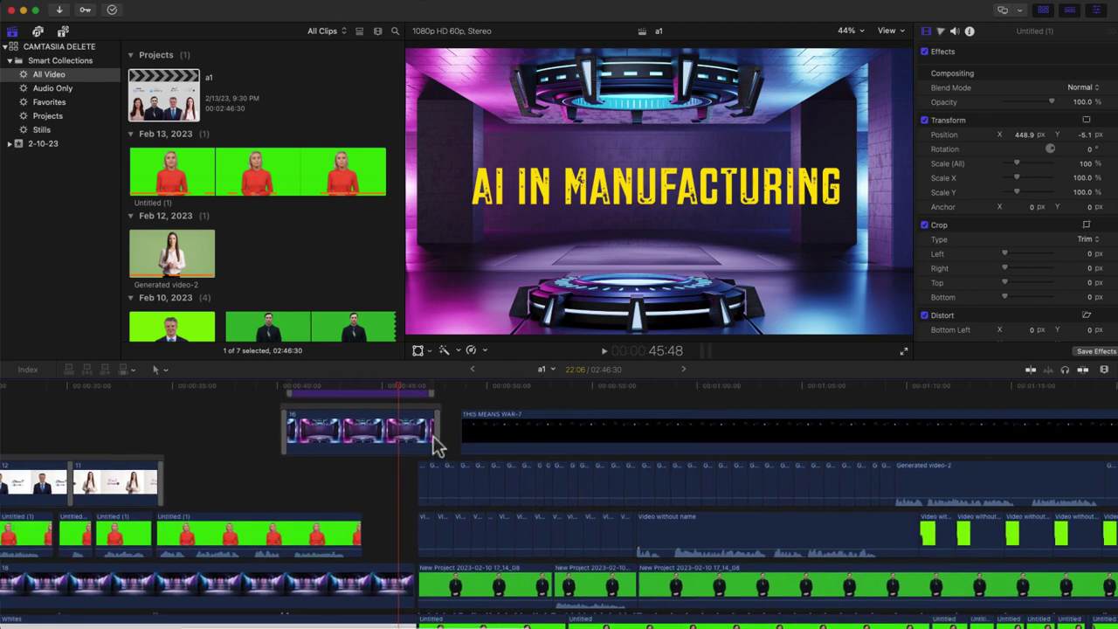
scroll(434, 441, "down", 3)
scroll(435, 441, "right", 2)
scroll(434, 439, "up", 2)
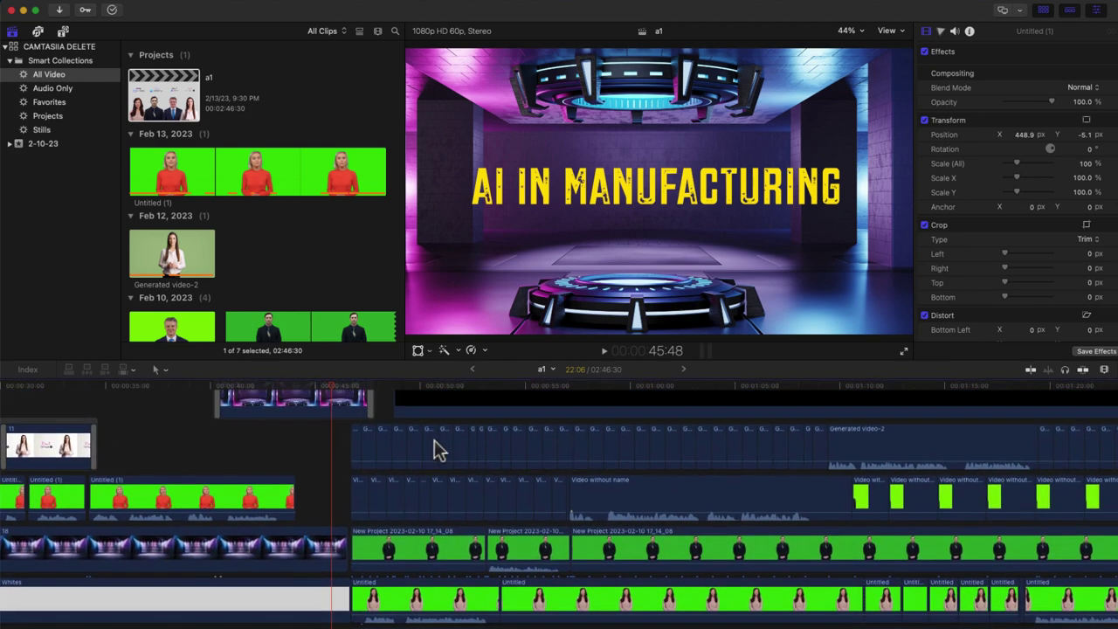
scroll(449, 512, "down", 3)
scroll(449, 512, "right", 2)
scroll(449, 522, "right", 2)
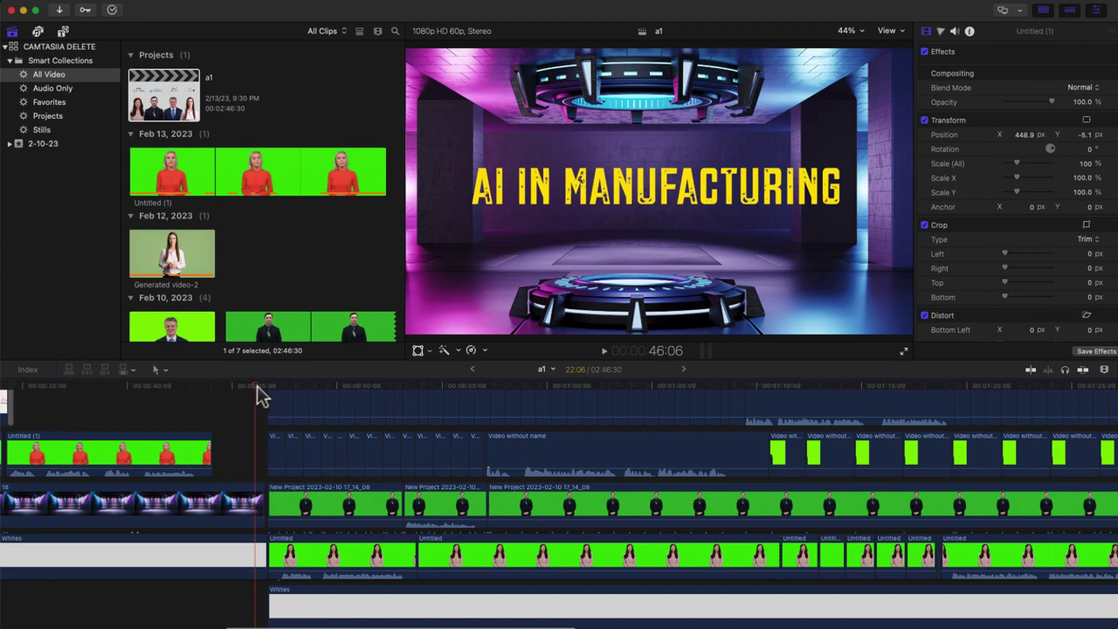
Play the section and stop on the four-avatar panel shot at 54:24
key("space")
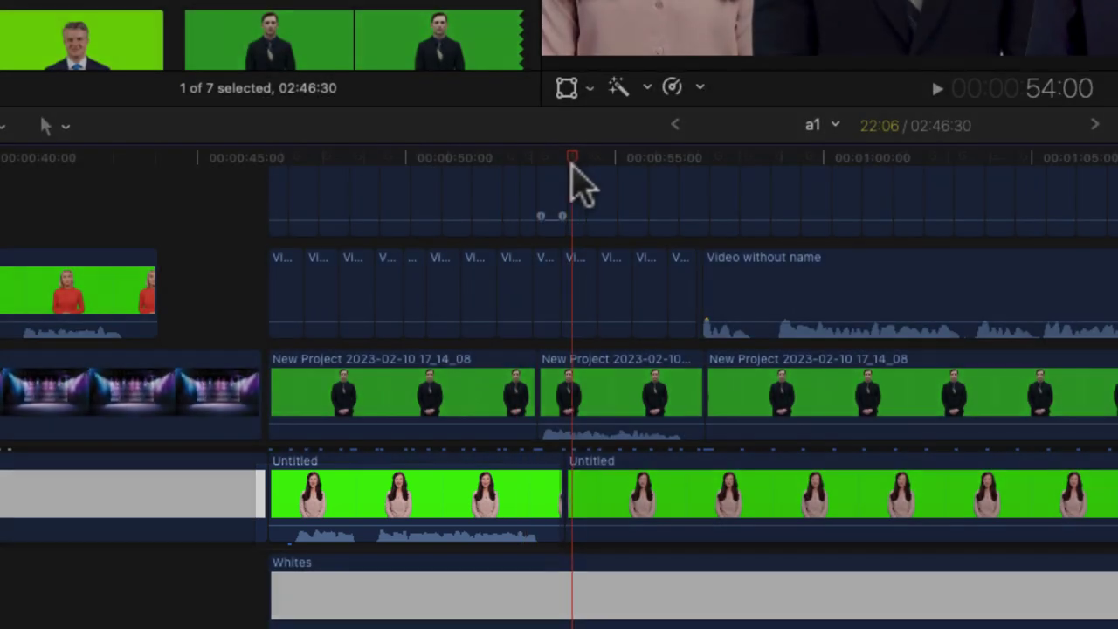
key("space")
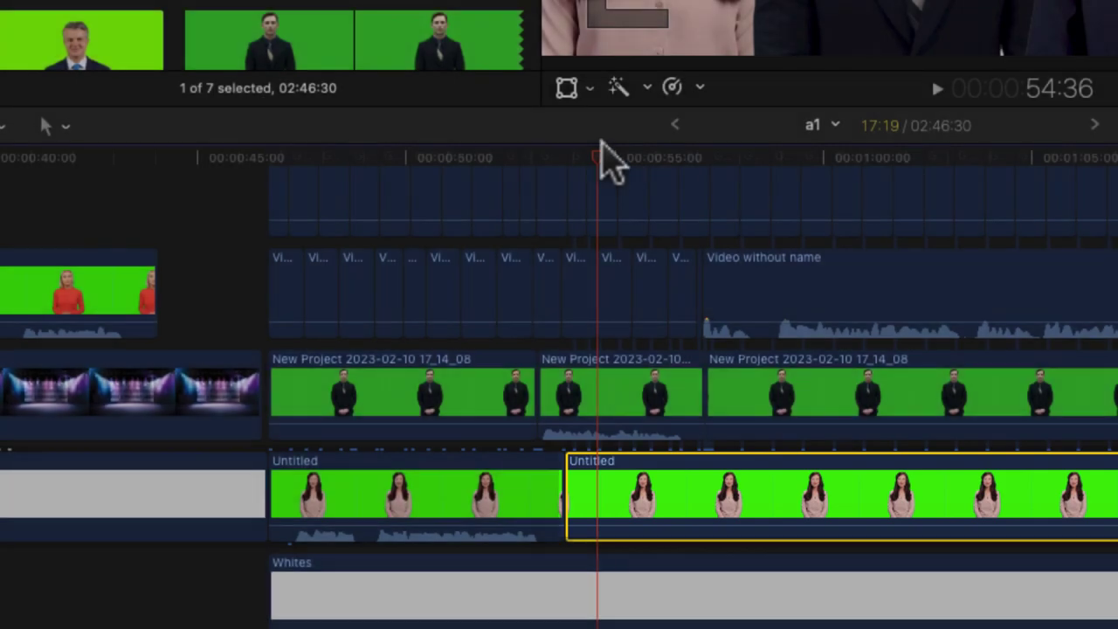
mouse_move(599, 157)
left_mouse_down()
mouse_move(634, 159)
mouse_move(585, 165)
left_mouse_up()
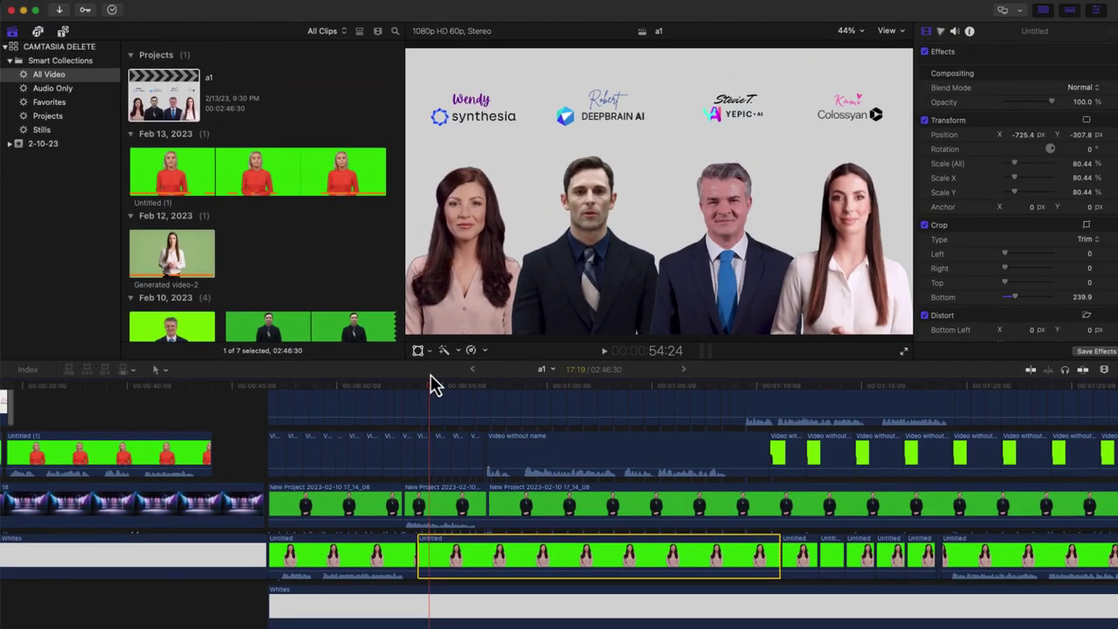
key("space")
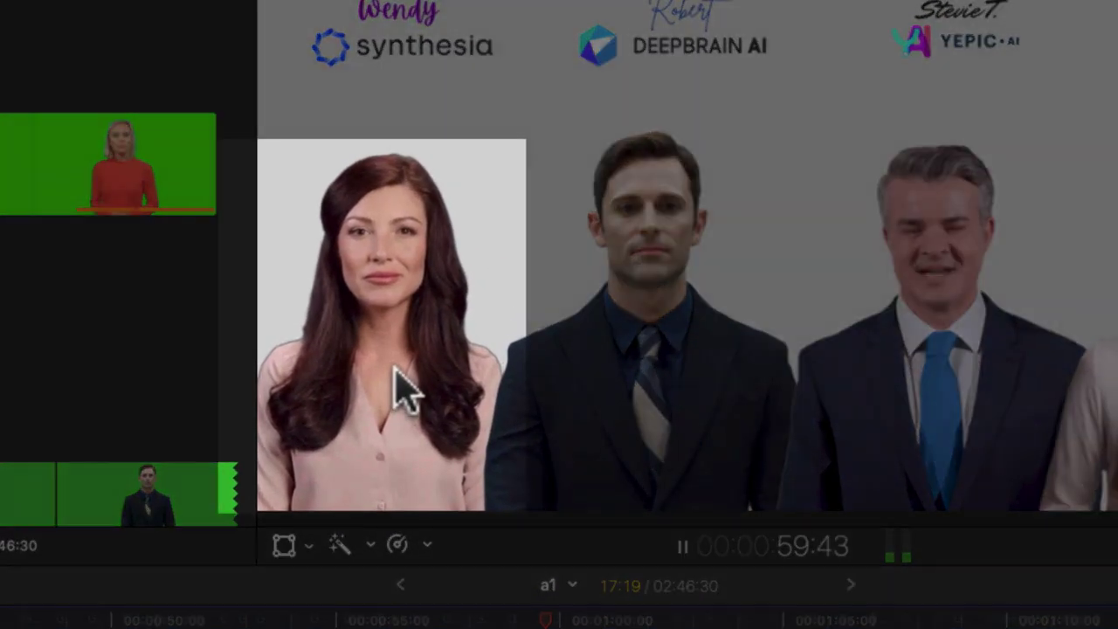
key("space")
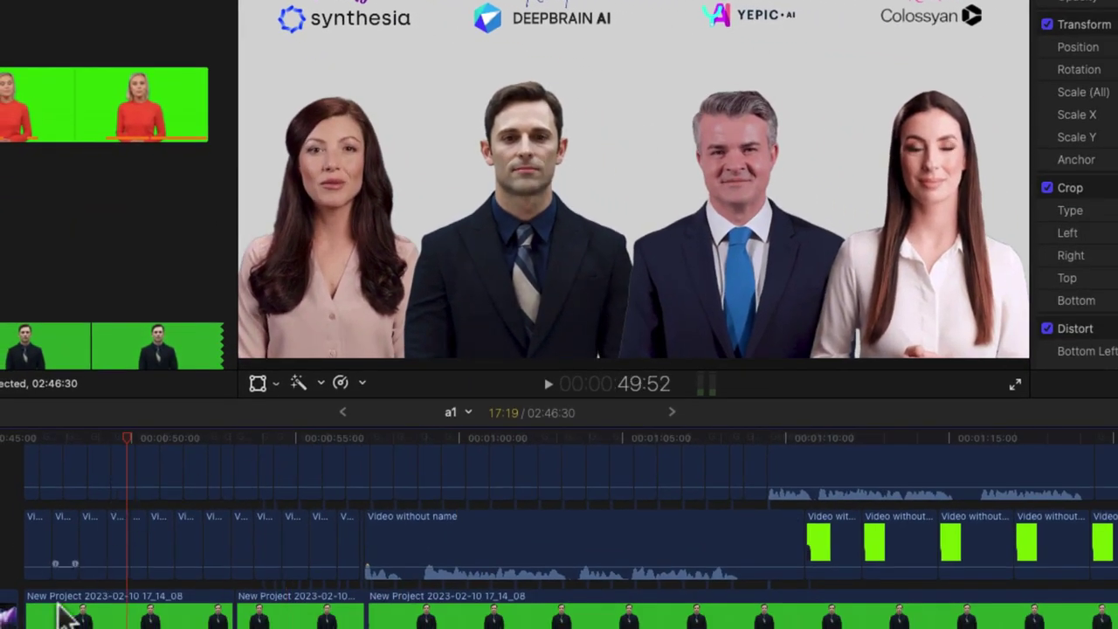
left_click(135, 611)
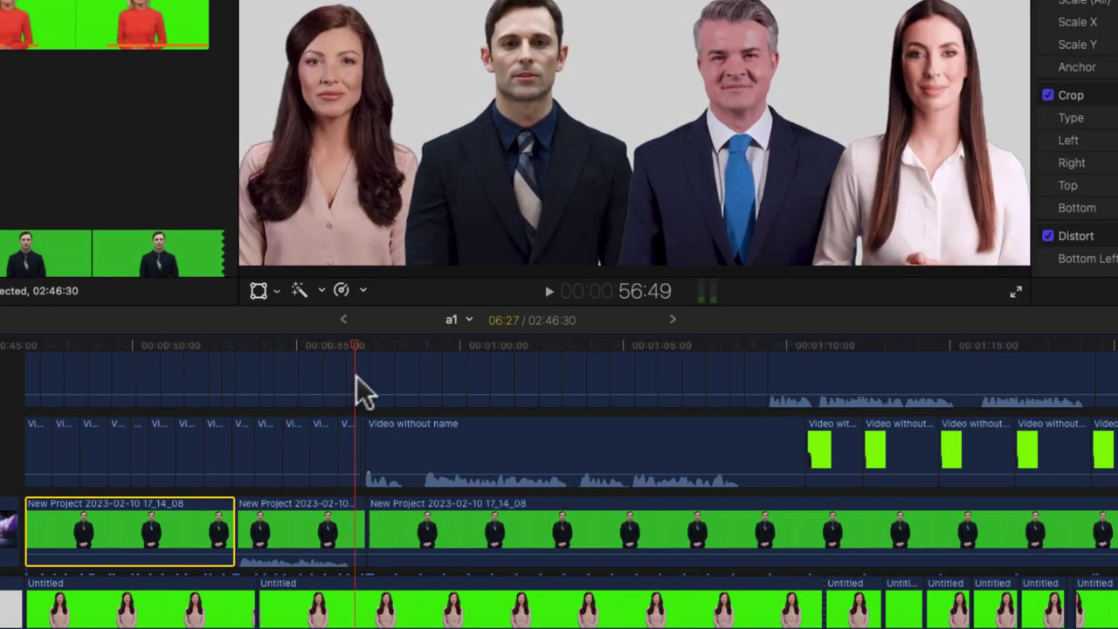
left_click(452, 552)
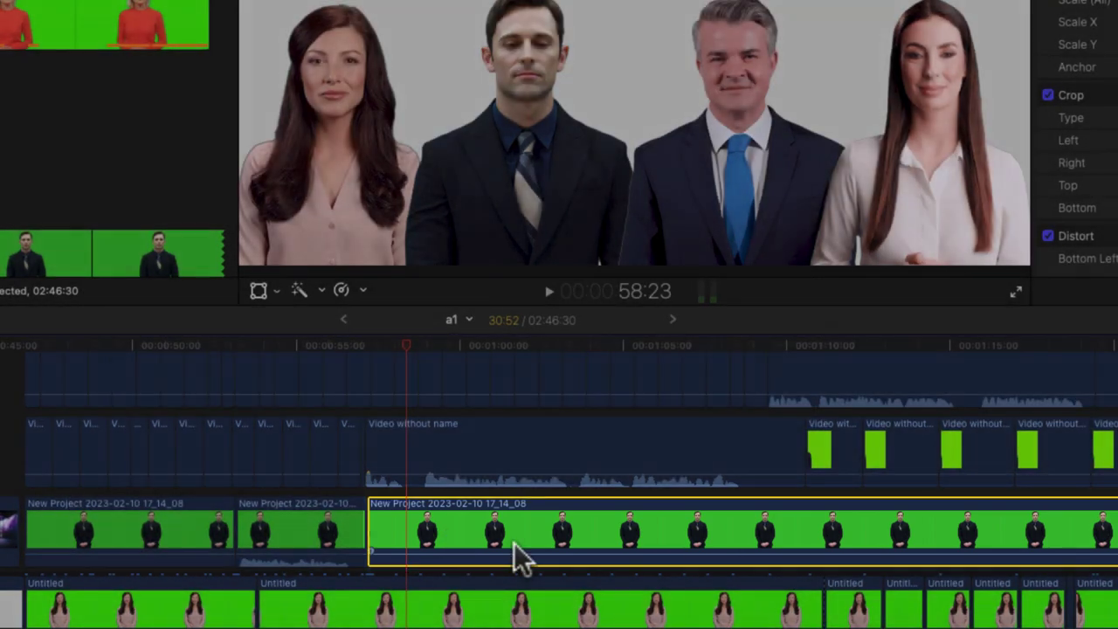
scroll(516, 554, "up", 3)
scroll(514, 542, "right", 5)
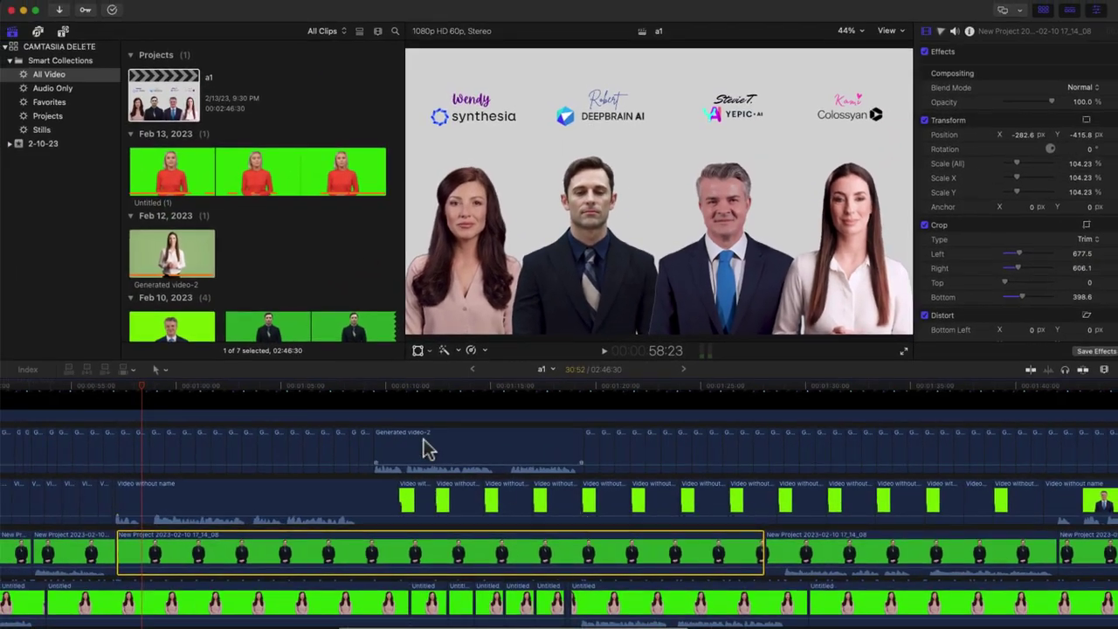
left_click(396, 388)
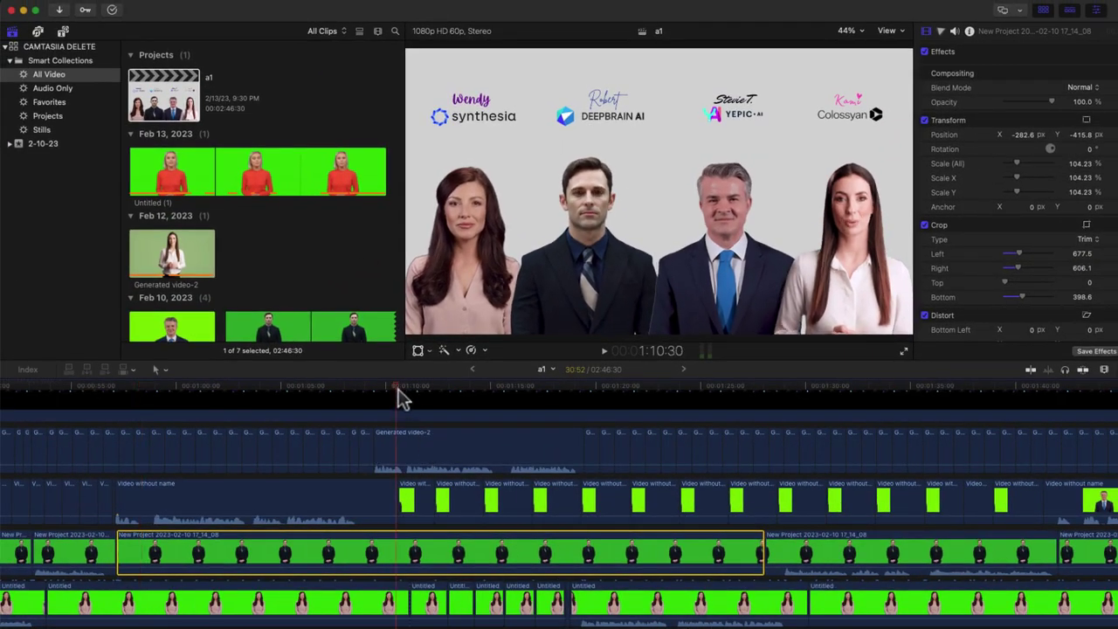
left_click_drag(395, 388, 411, 391)
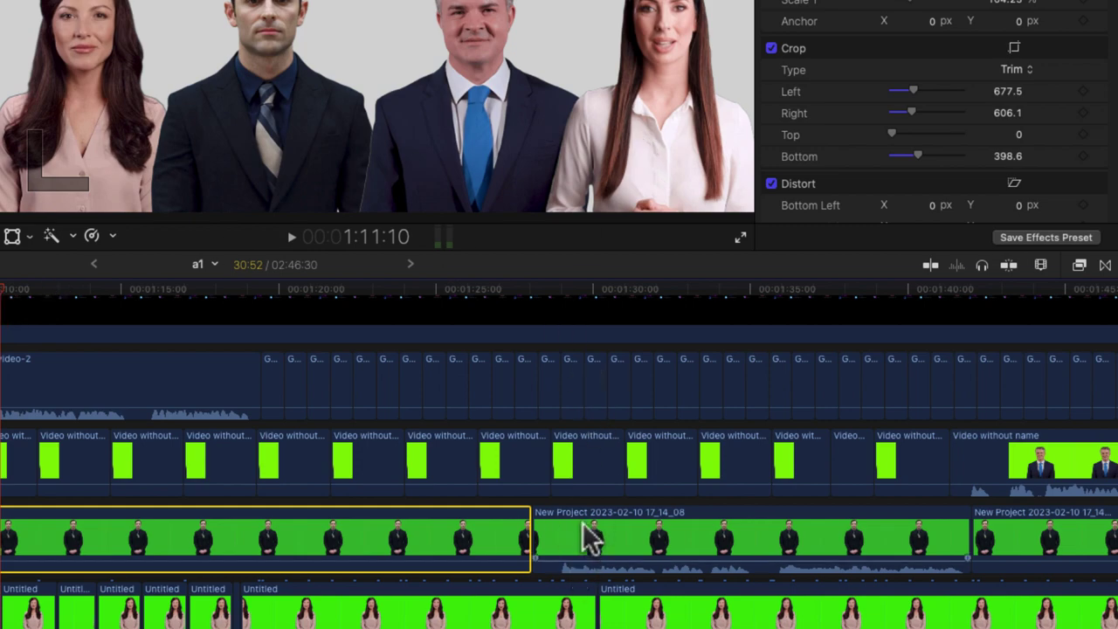
scroll(592, 537, "right", 10)
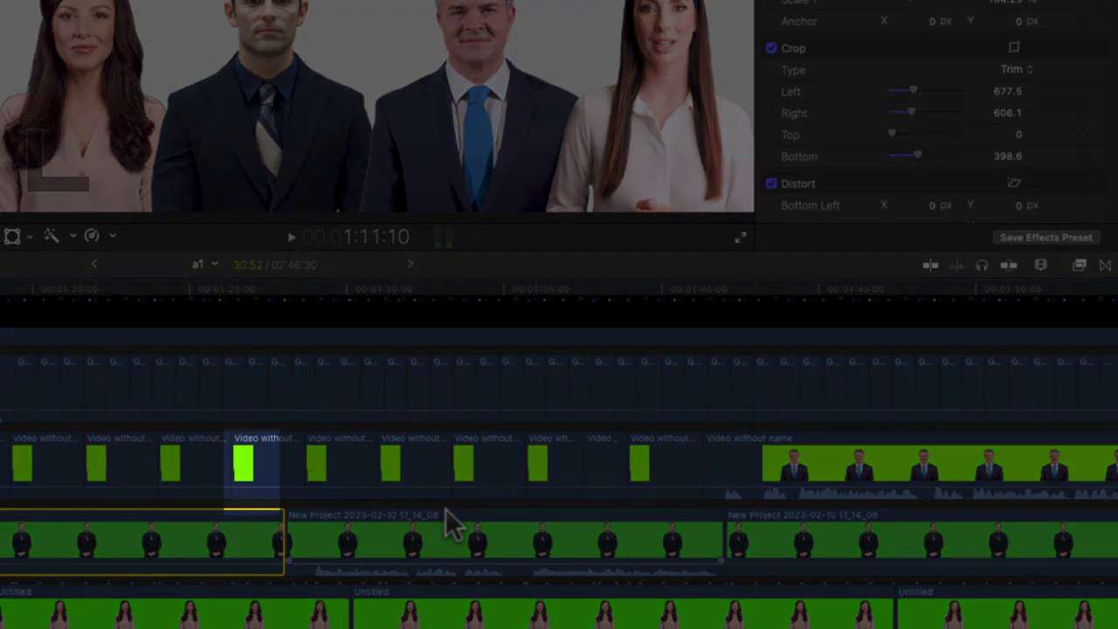
left_click(243, 463)
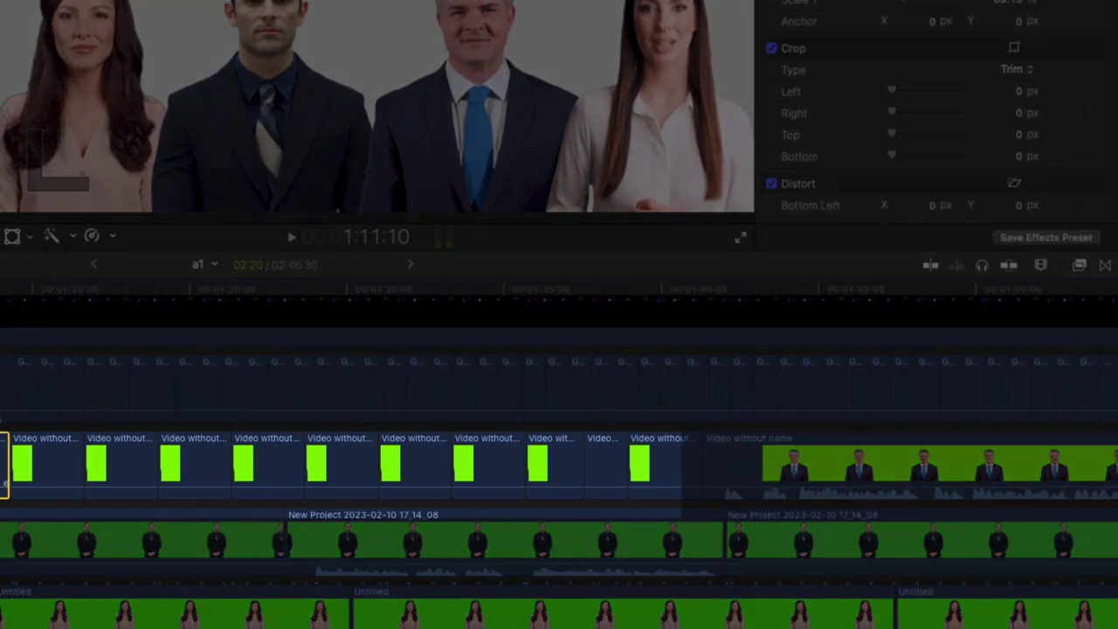
left_click(33, 486)
left_click(29, 386)
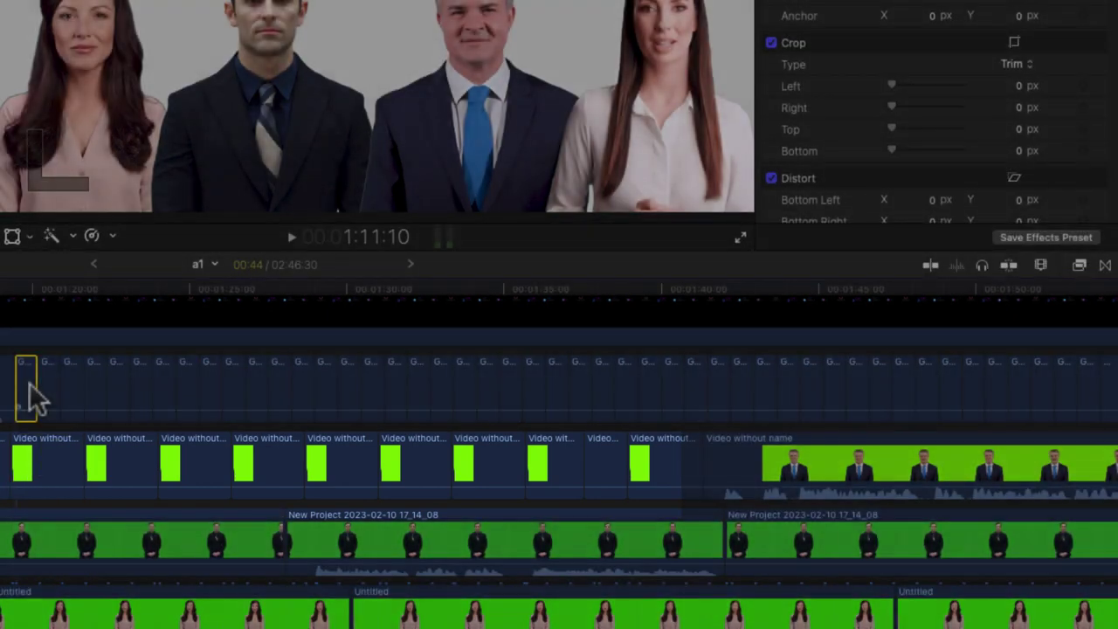
left_click(53, 407)
left_click(72, 407)
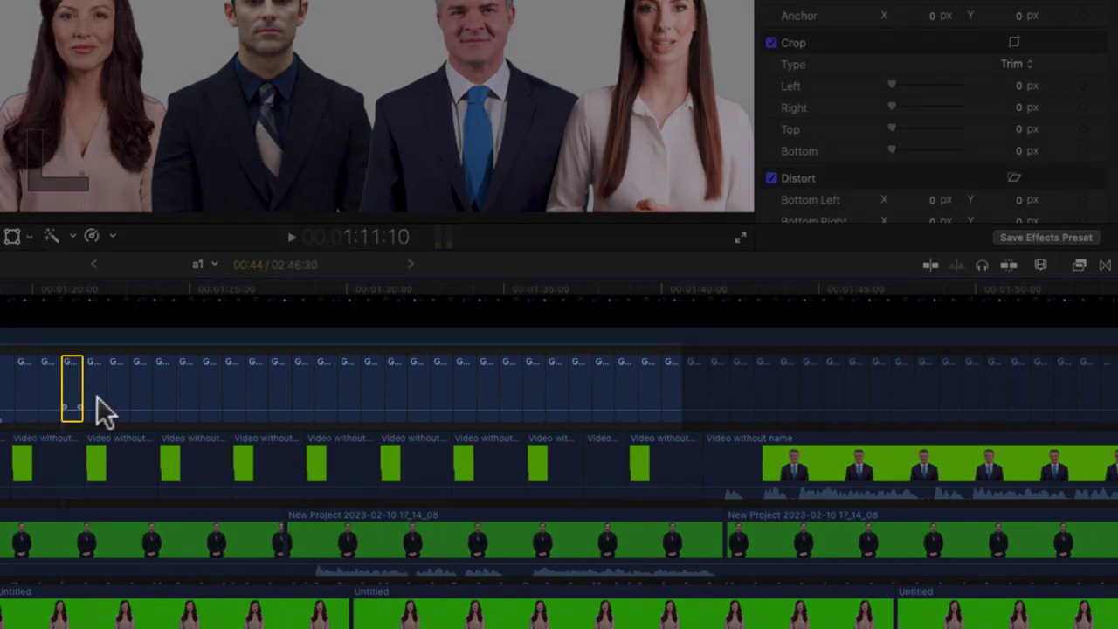
left_click(98, 407)
left_click(123, 406)
left_click(146, 407)
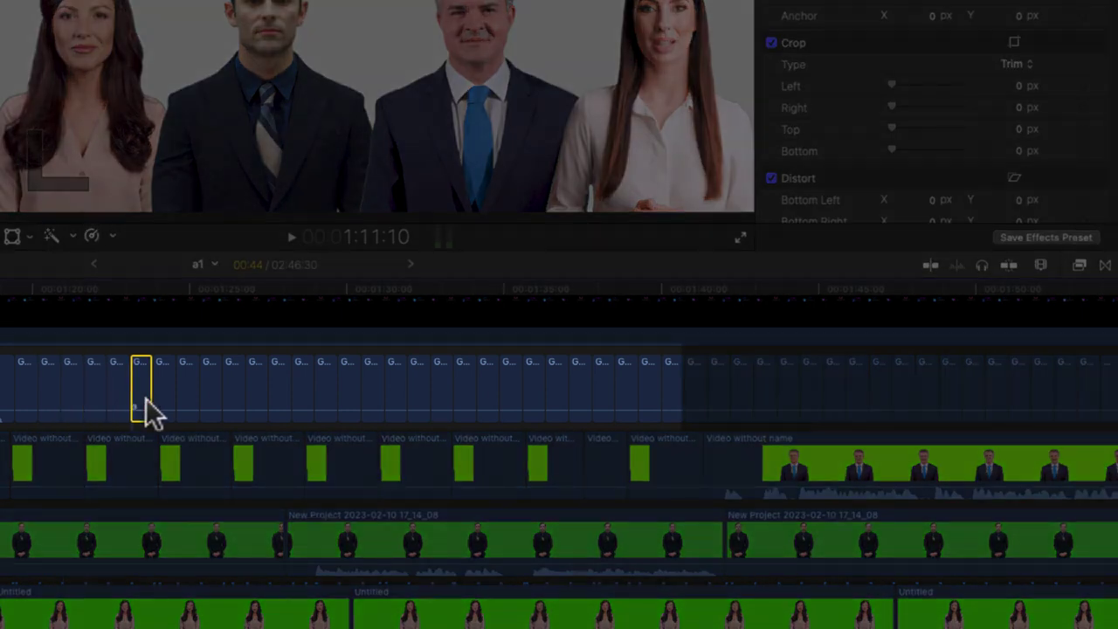
left_click(169, 407)
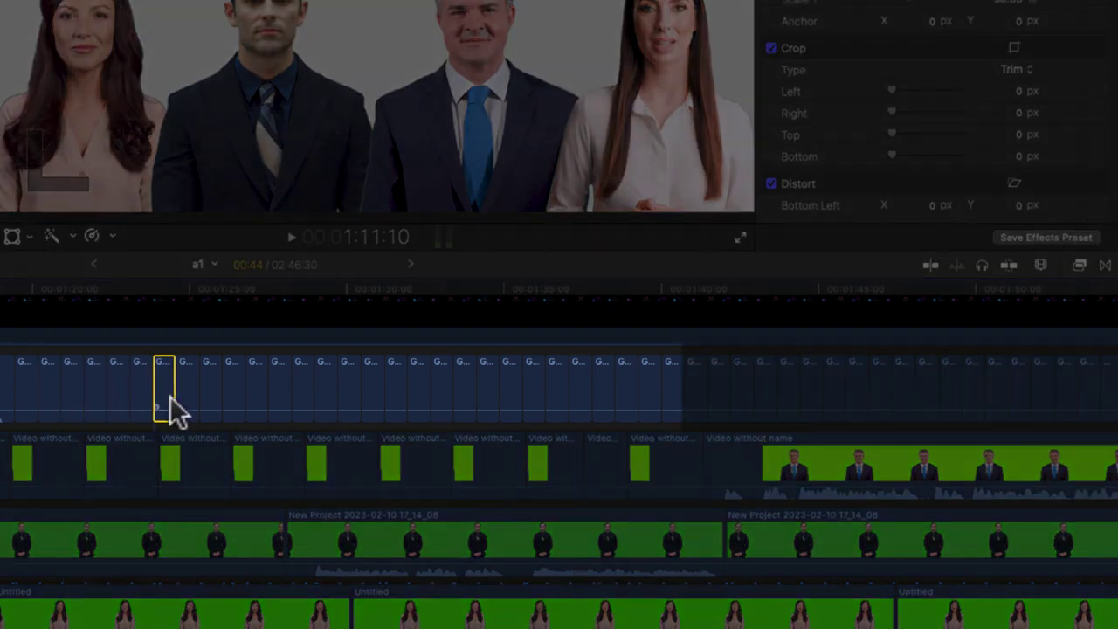
left_click(25, 408)
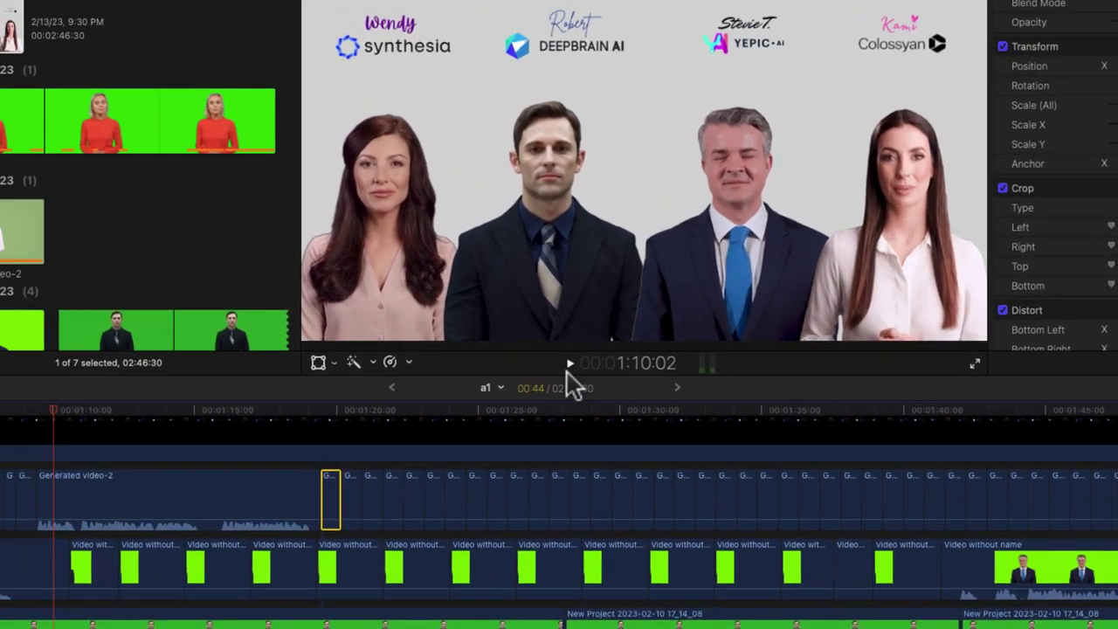
Play from about 1:10, pause at 1:25:58, and bring the WHICH AI WAS title into view
left_click(291, 239)
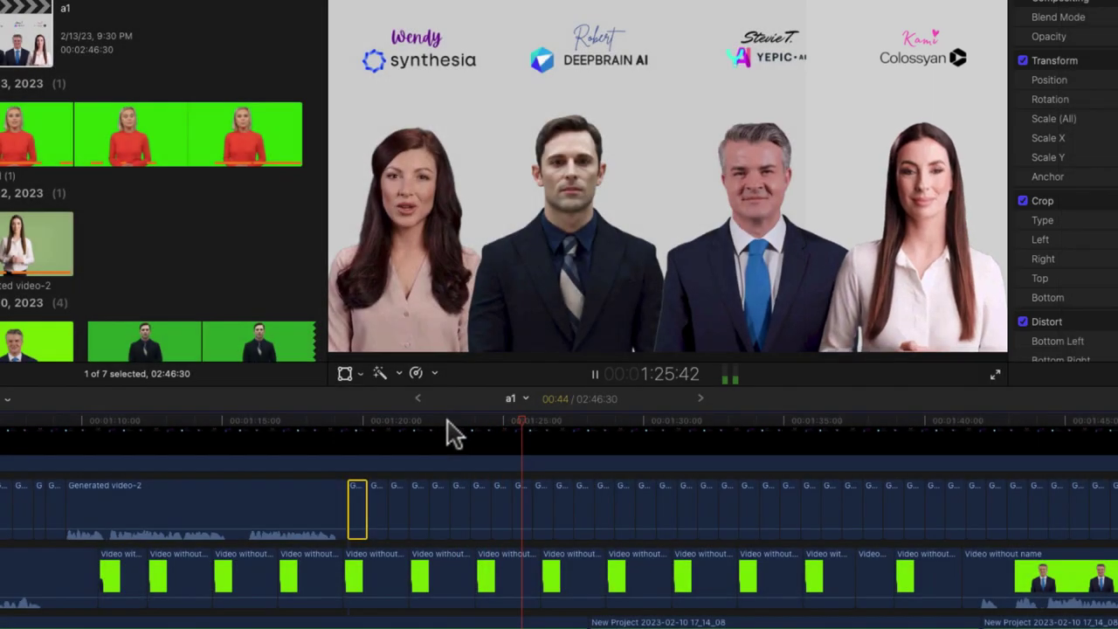
key("space")
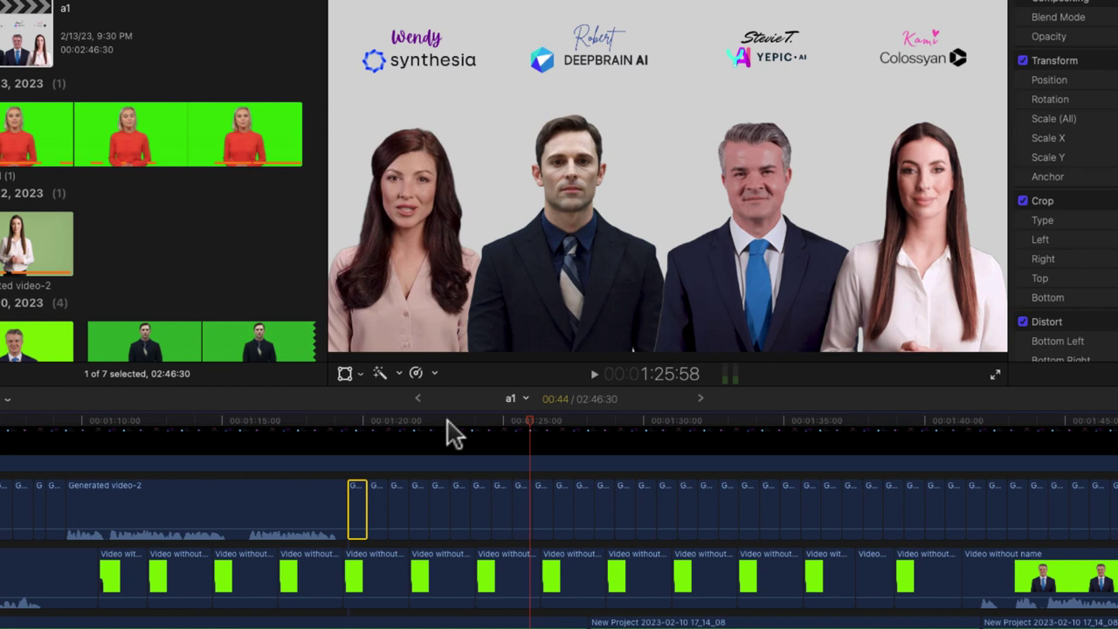
scroll(472, 441, "right", 3)
scroll(778, 553, "right", 10)
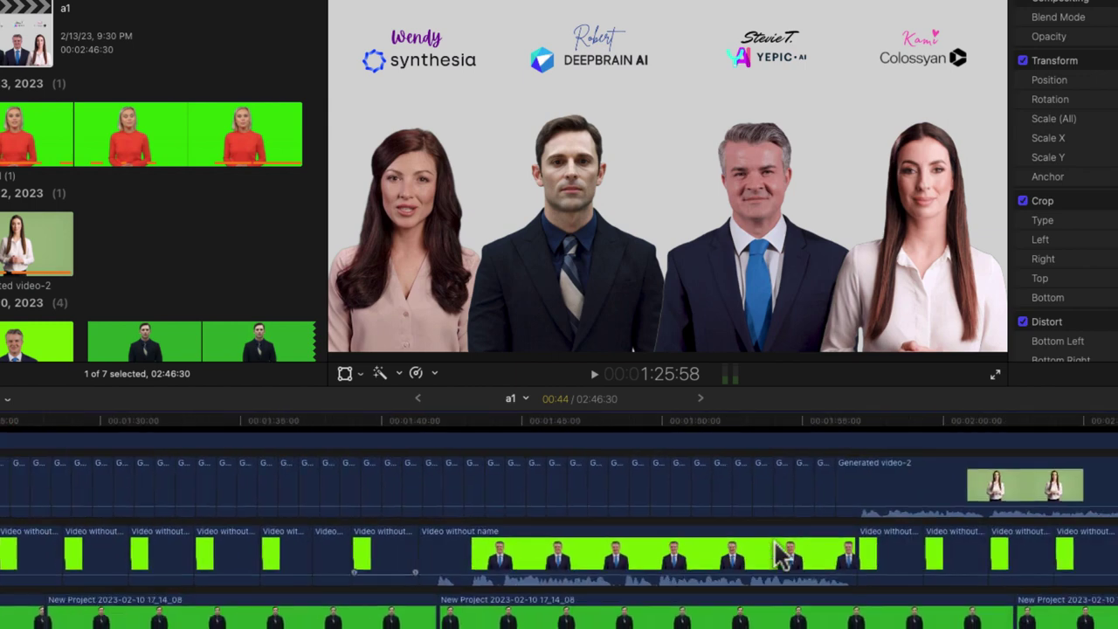
scroll(779, 553, "right", 8)
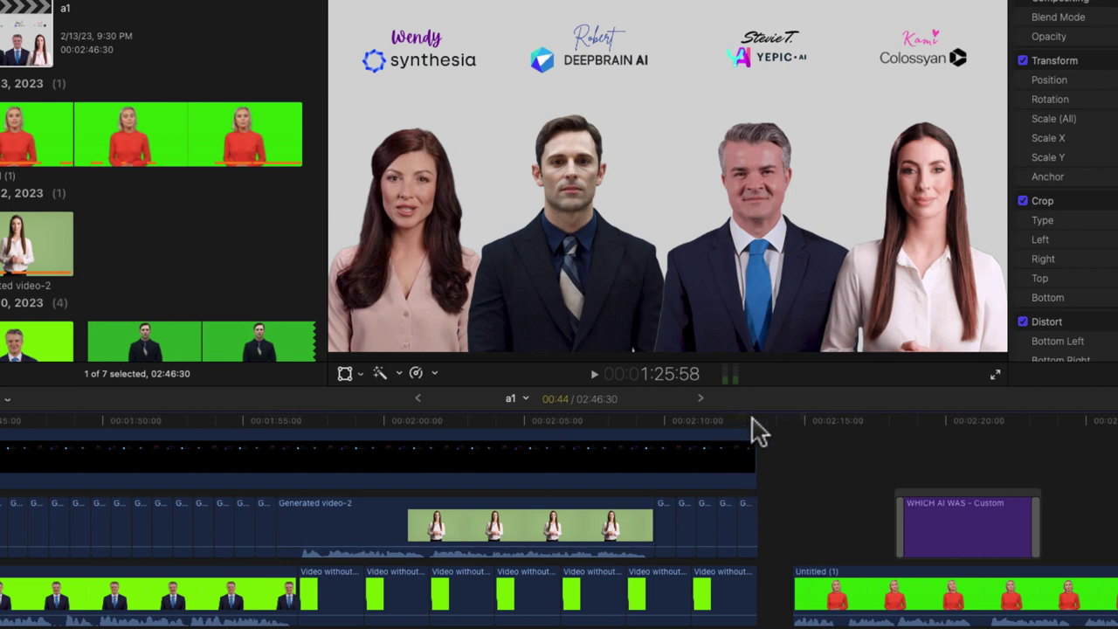
Scrub from 2:15:16 past WHICH AI WAS THE BEST? to the AI SMACKDOWN end card at 2:27:43
left_click_drag(782, 421, 812, 425)
scroll(858, 489, "right", 5)
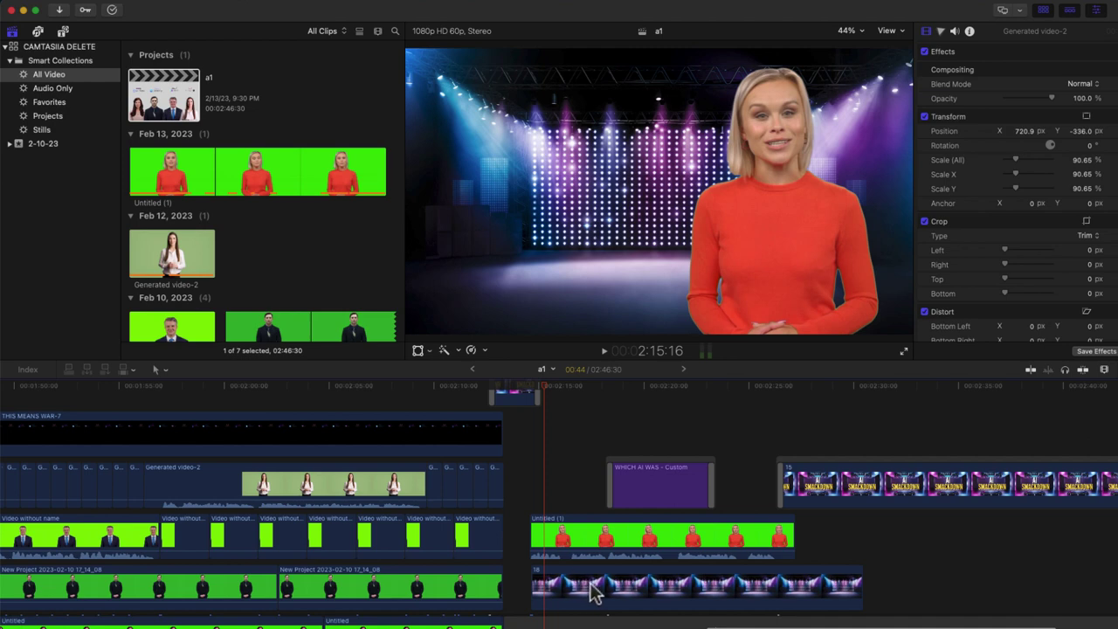
left_click(646, 389)
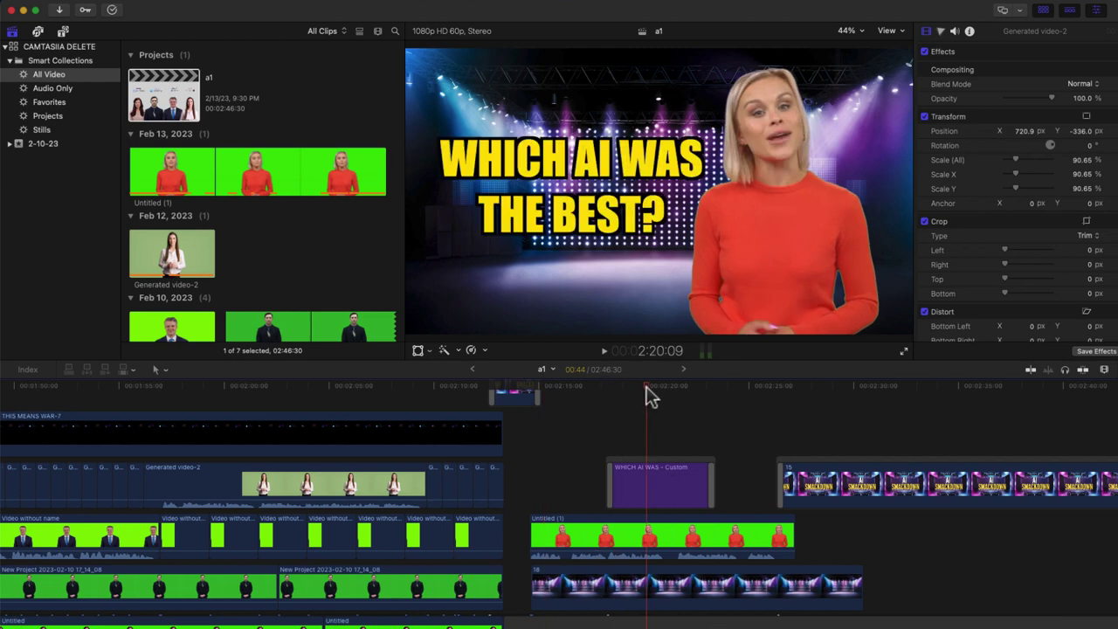
left_click(701, 412)
scroll(701, 411, "right", 5)
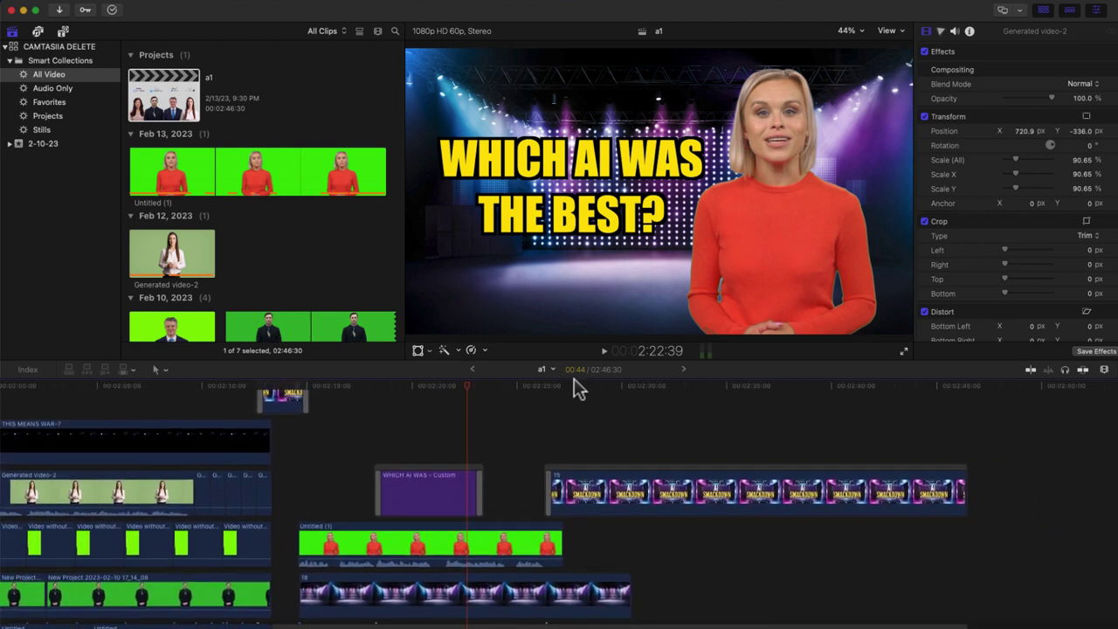
left_click(573, 381)
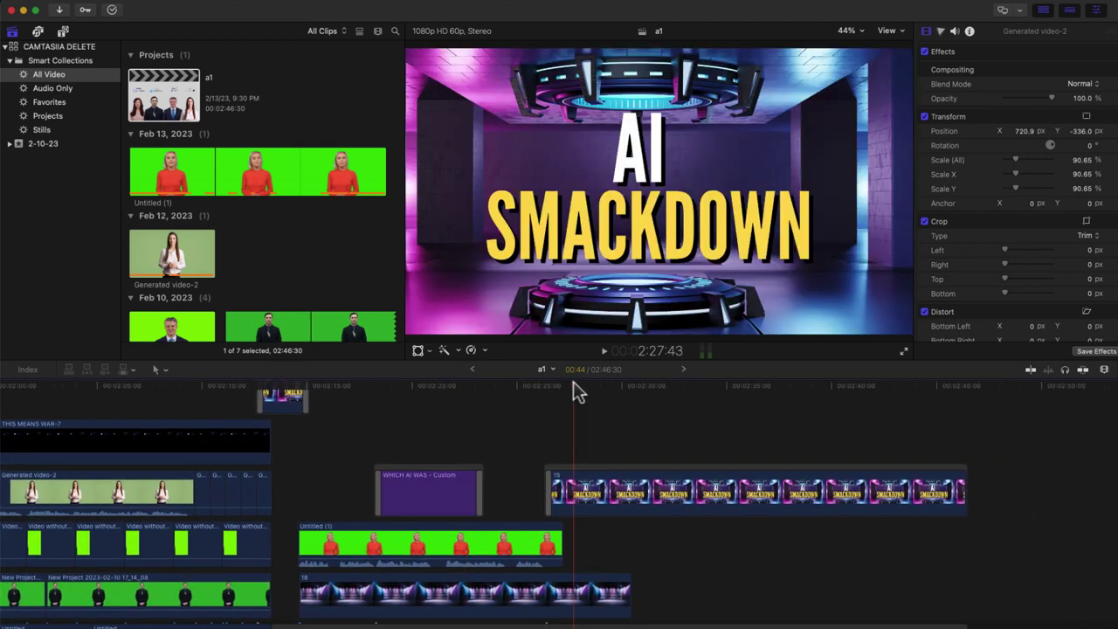